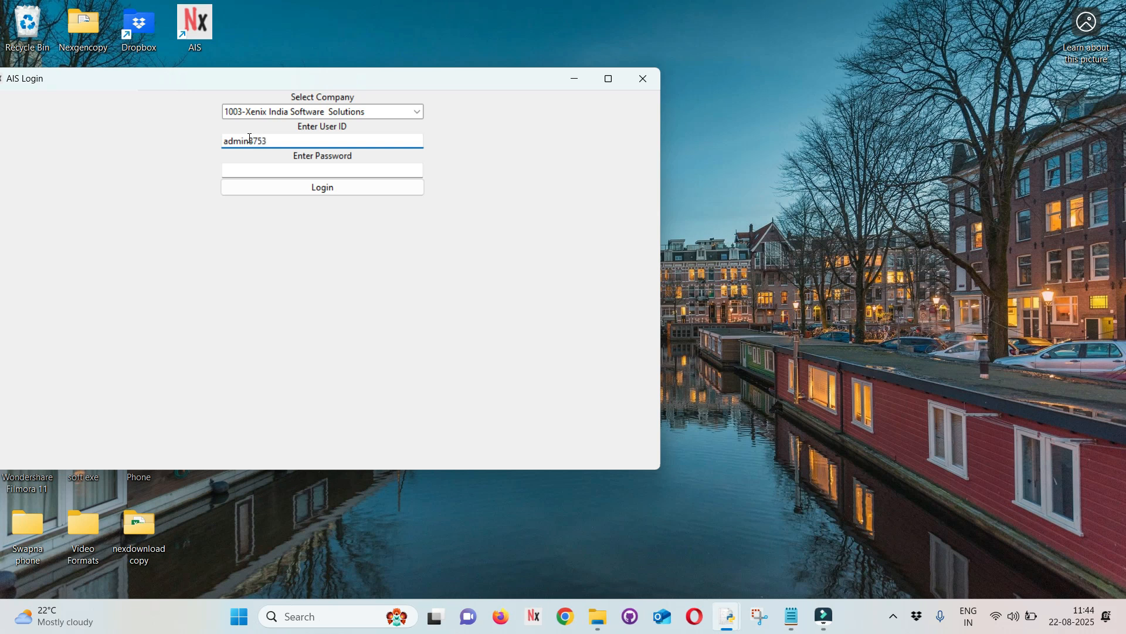
- Enter the account password, log in to 1003-Xenix India Software Solutions, and maximize the main window
key(Tab)
text(**********)
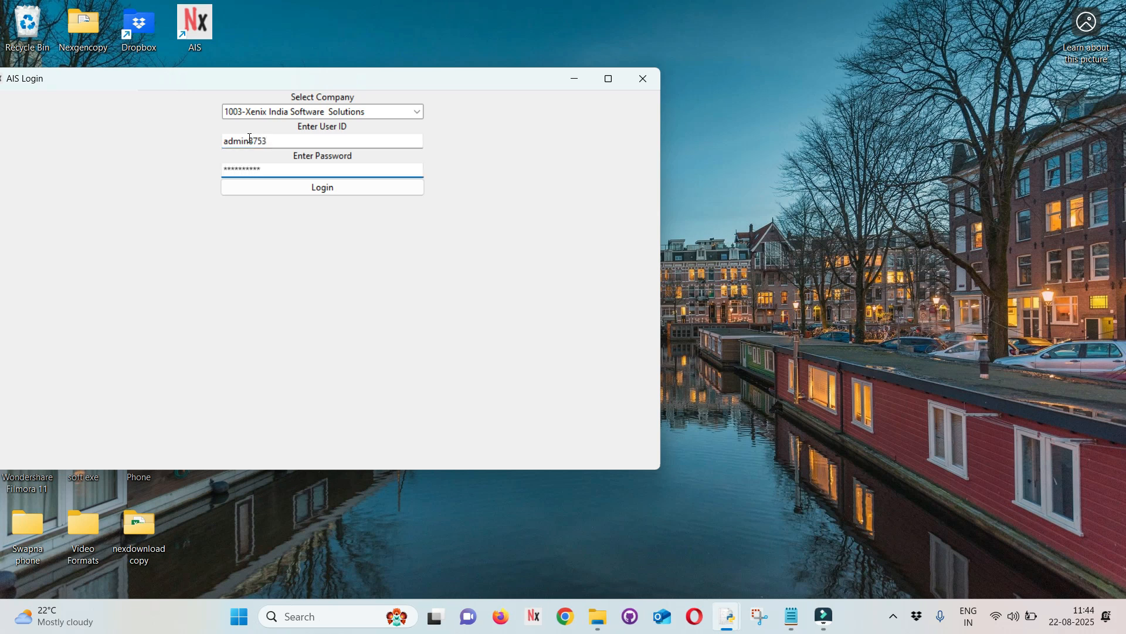
key(Return)
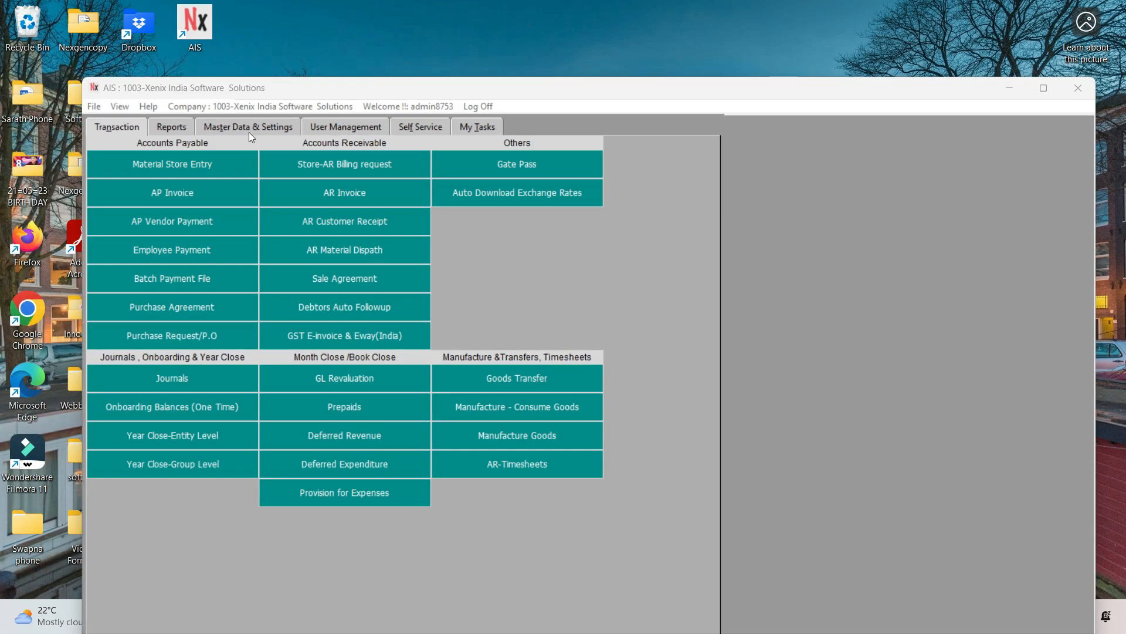
double_click(704, 93)
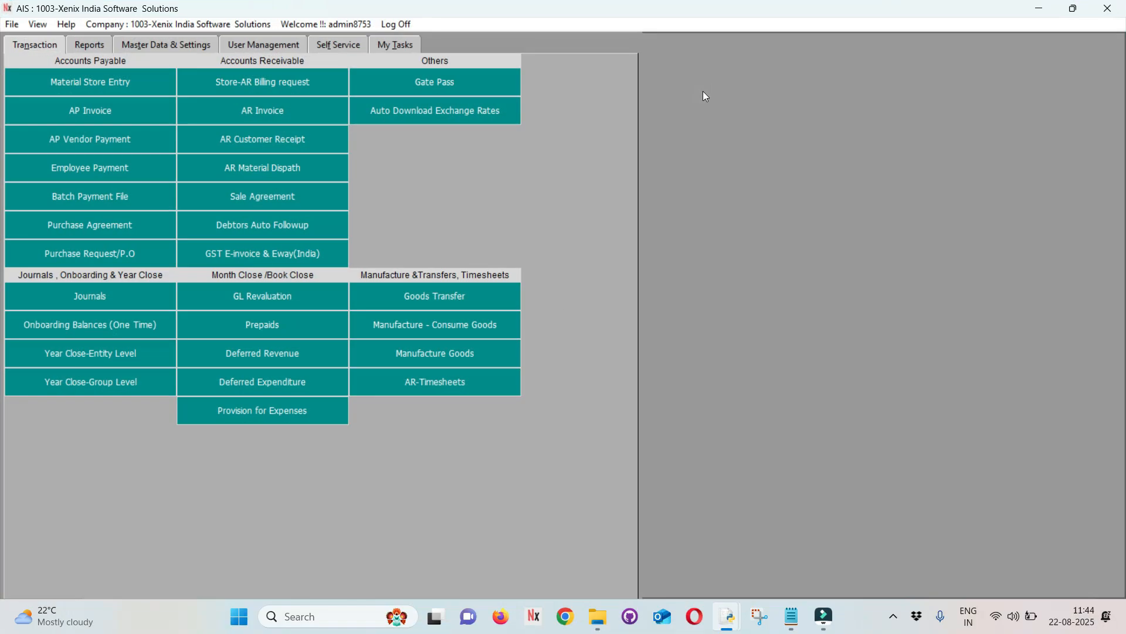
- Start a new company record and enter Demo Company as the name of the entity
click(10, 26)
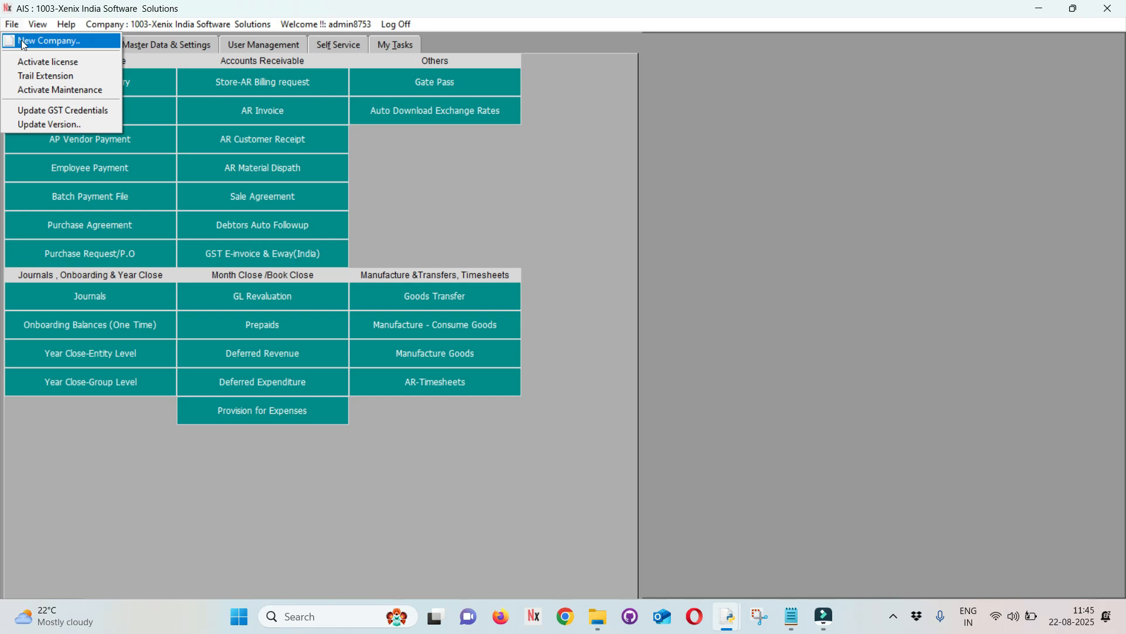
click(23, 41)
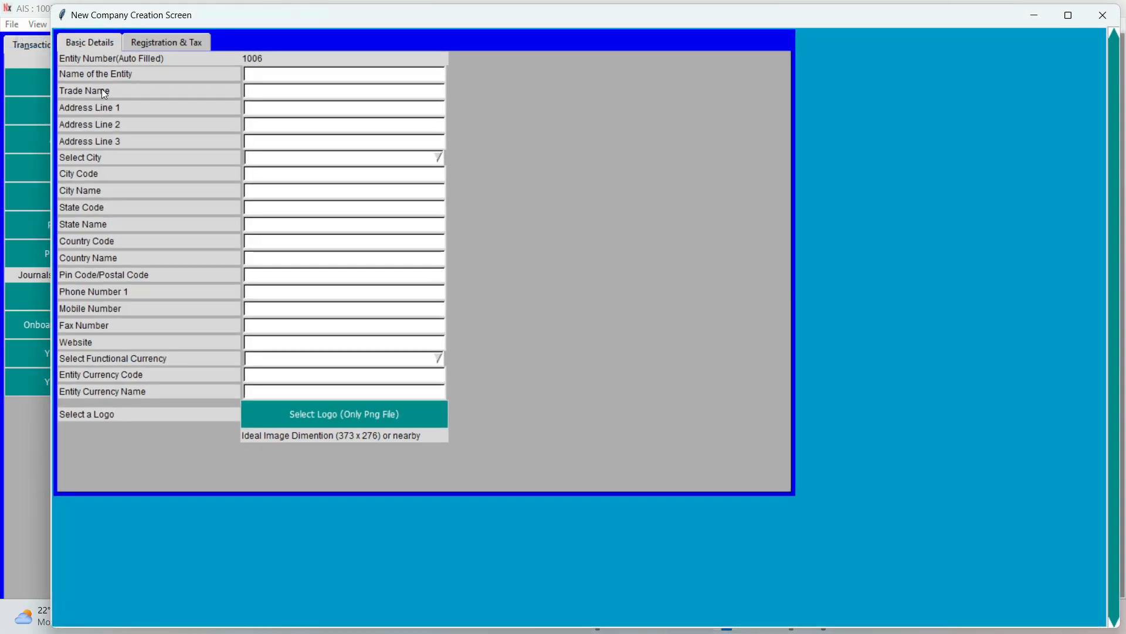
click(279, 76)
text(D)
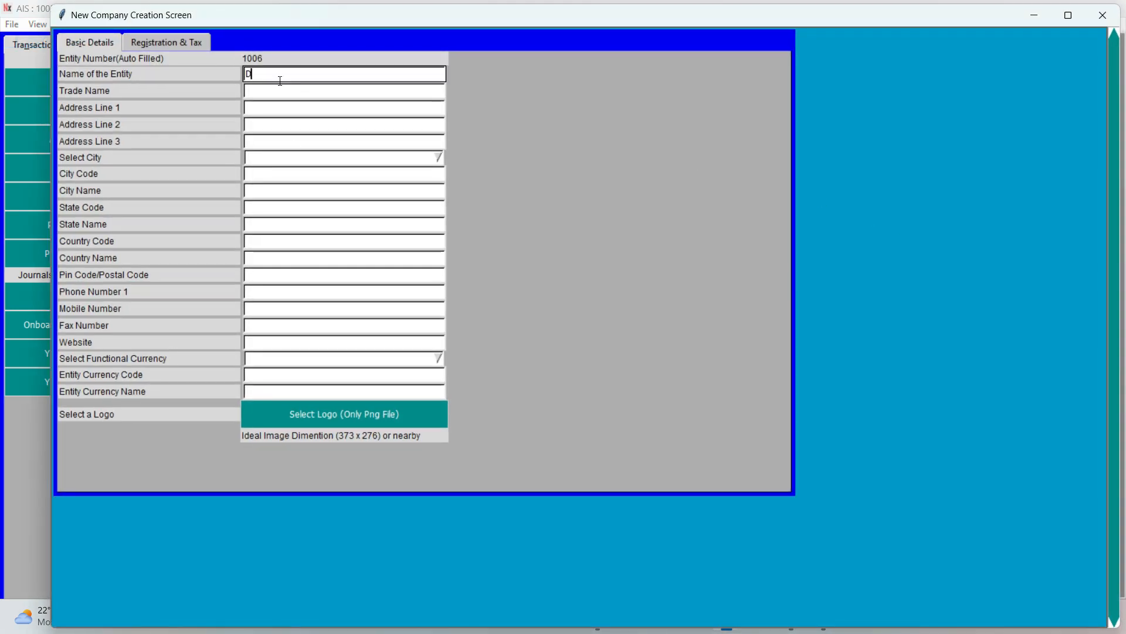
text(emo Company)
key(BackSpace)
key(Tab)
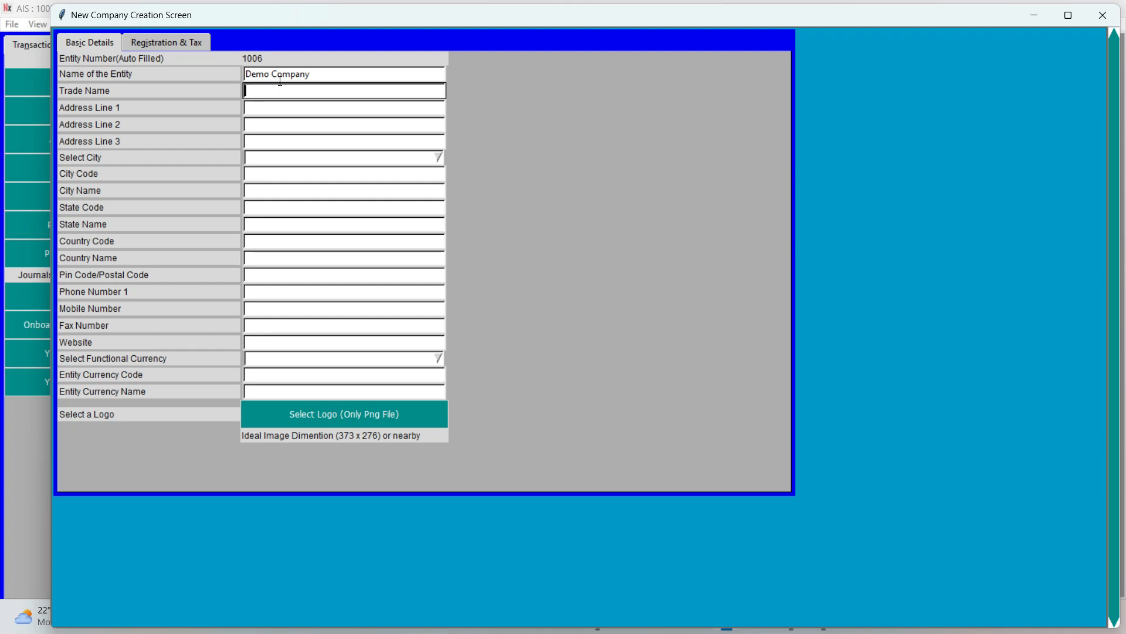
- Leave the trade name empty and fill the three address lines with Line 1, Line 2 and Line 3
key(Tab)
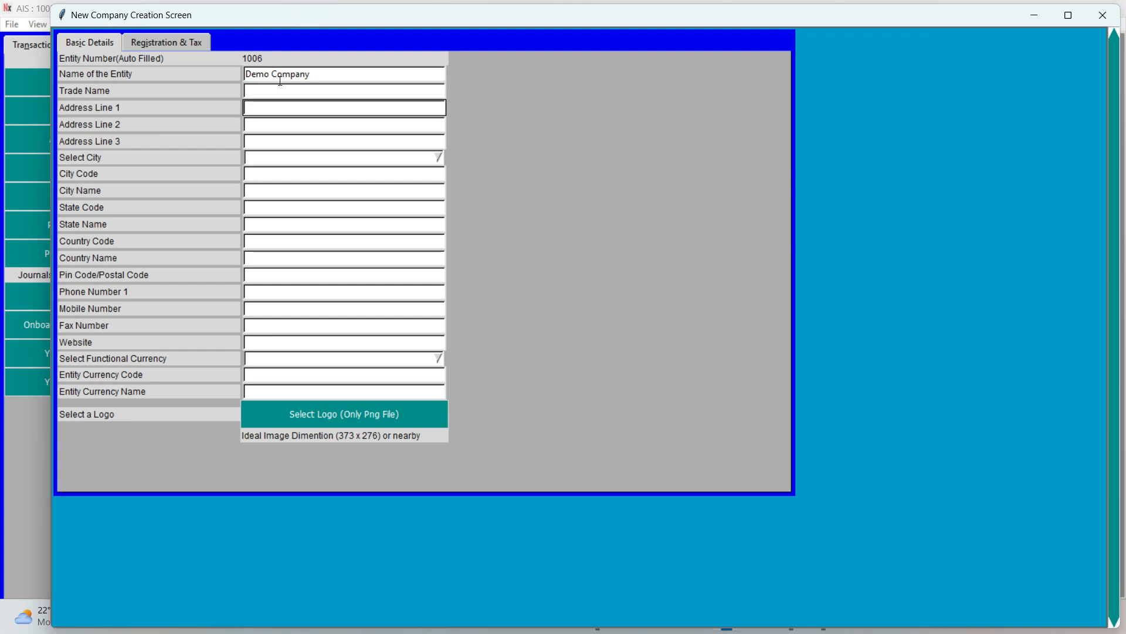
text(Line 1)
key(Tab)
text(Line 2)
key(Tab)
text(Line)
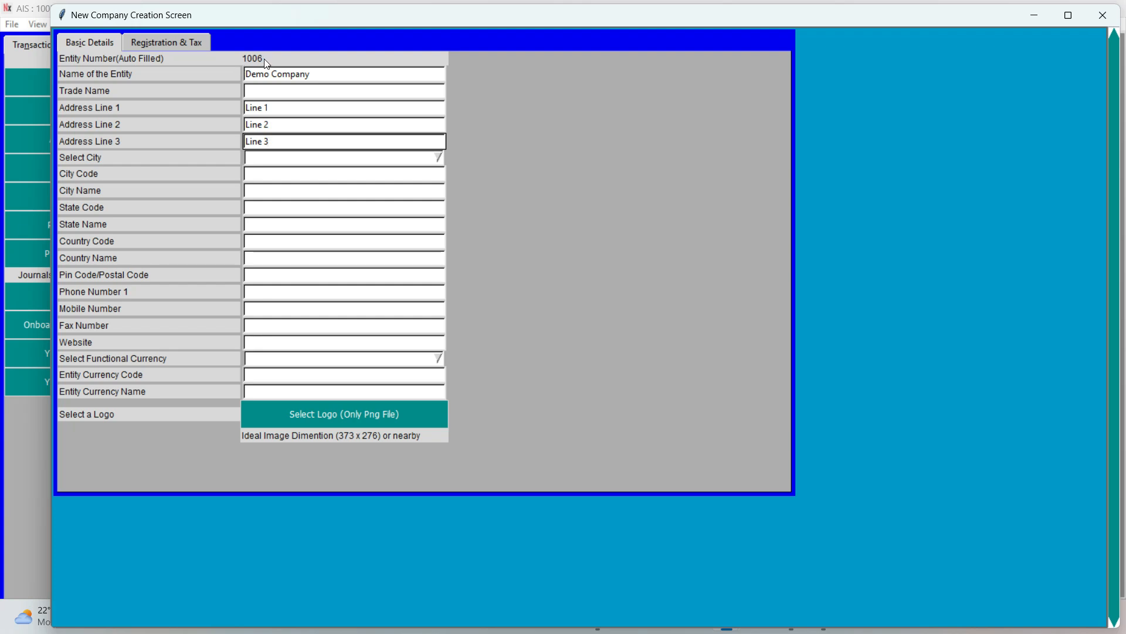
- Choose Bengaluru as the company's city and fill in its postal code
click(274, 160)
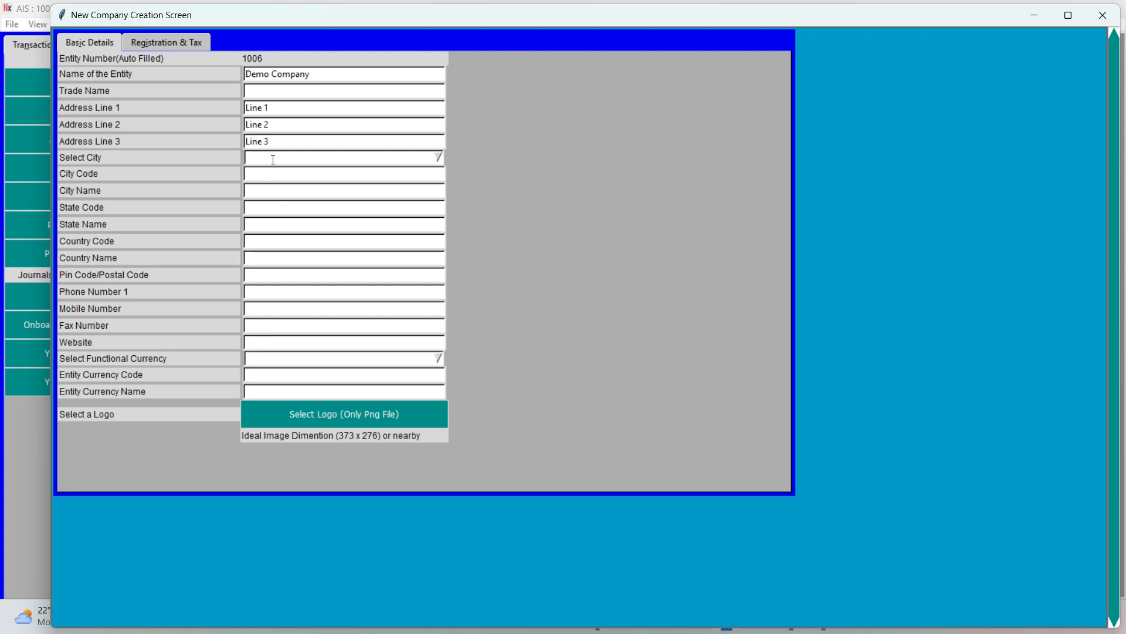
click(274, 163)
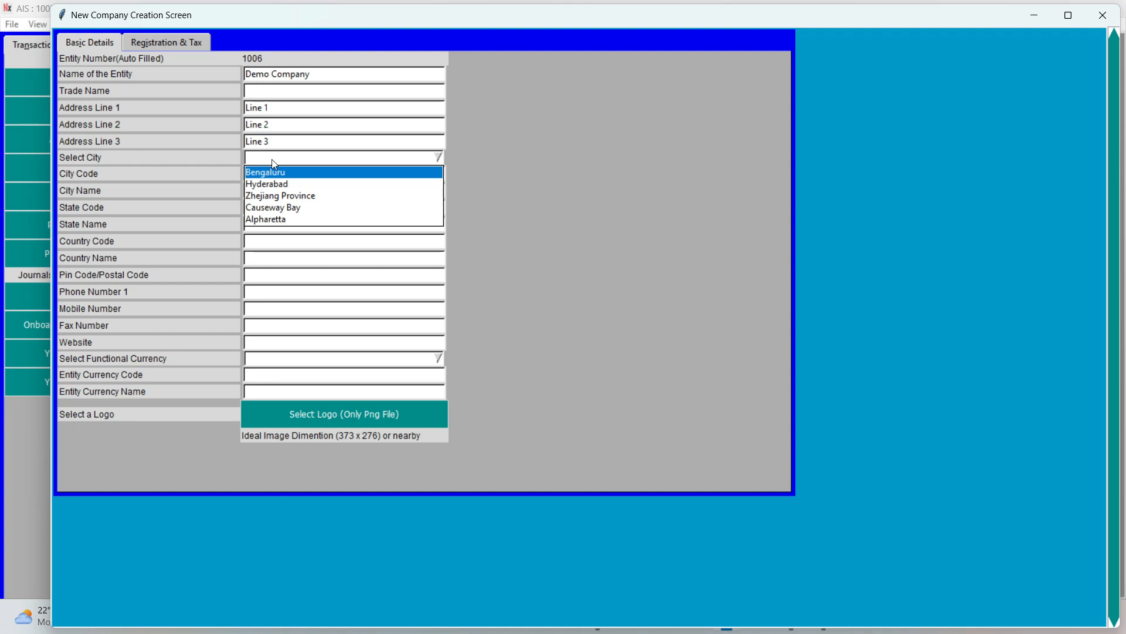
key(Return)
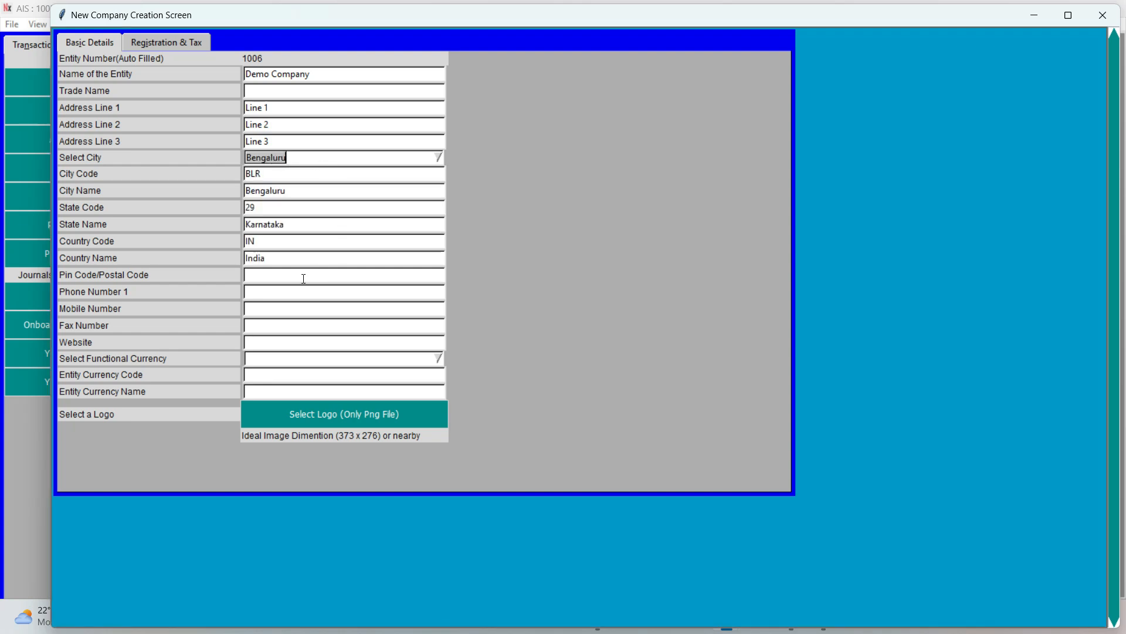
click(269, 281)
text(56)
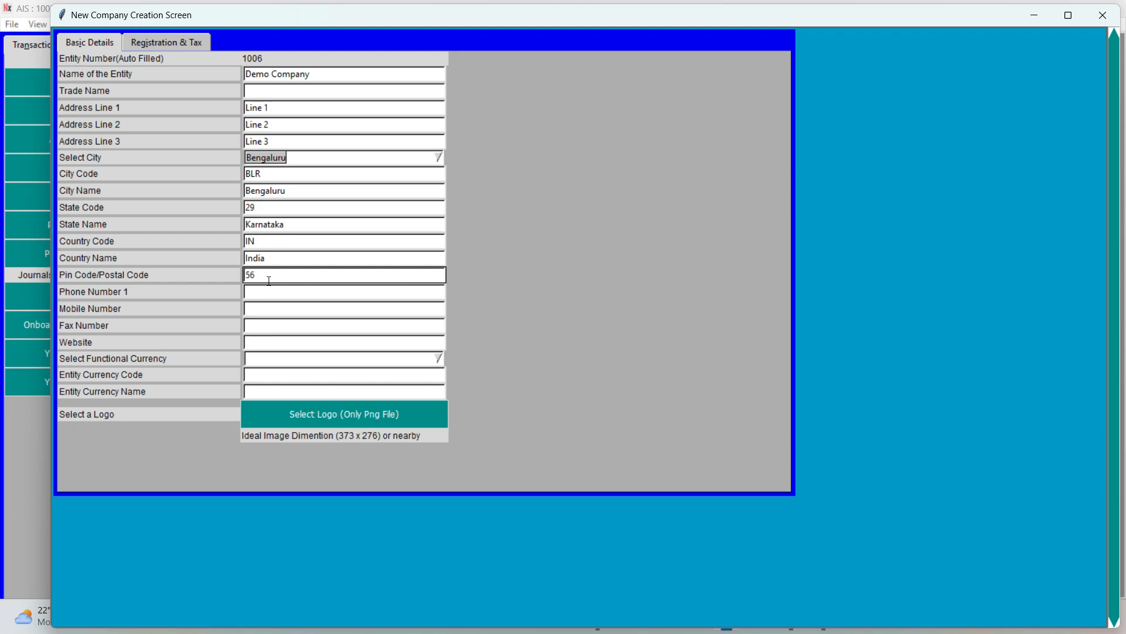
text(0100)
- Set the company's functional currency to INR, Indian rupee
click(254, 358)
text(INR)
key(Return)
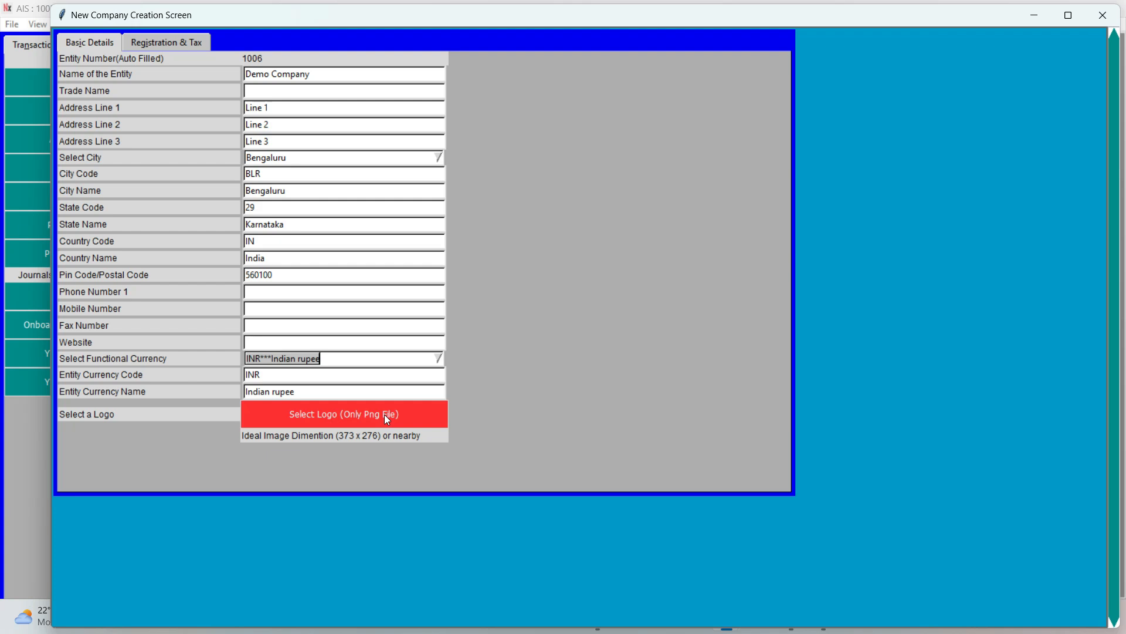
- Select FinalLogo.png from the Demo5 folder as the company logo
click(303, 427)
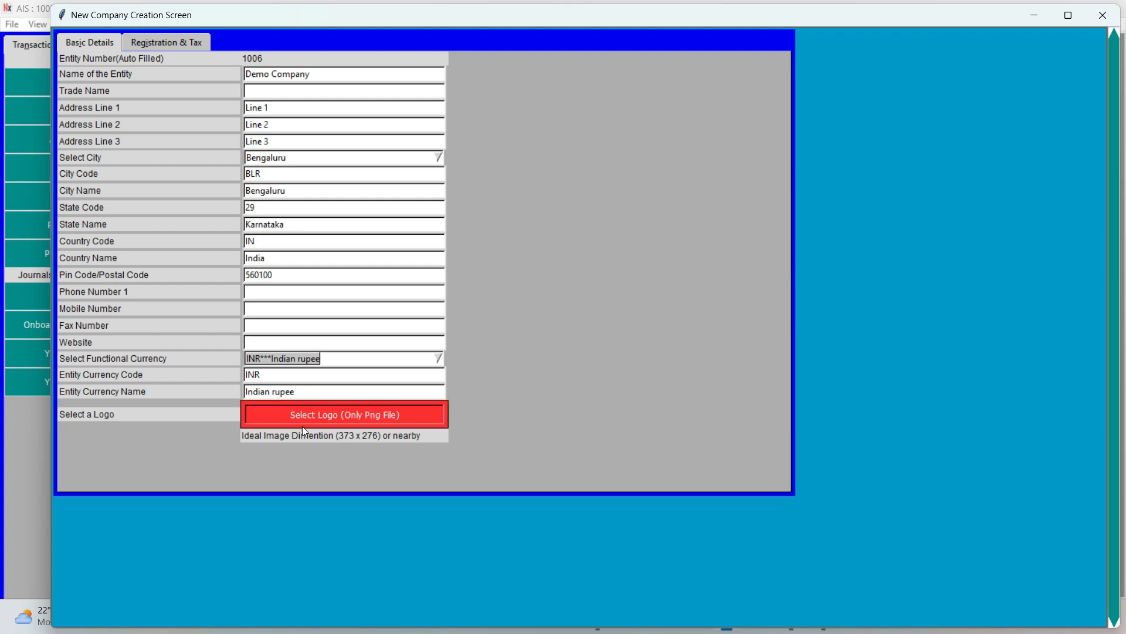
click(238, 142)
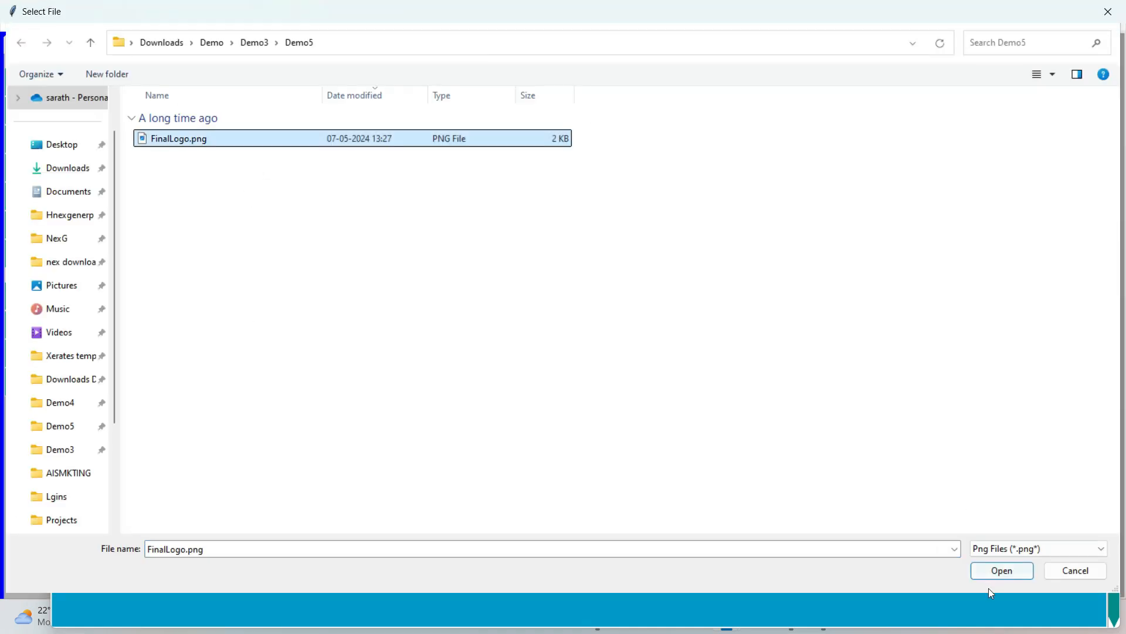
click(1002, 570)
- Review the basic details, leave all registration and tax numbers blank, and create the company
click(152, 50)
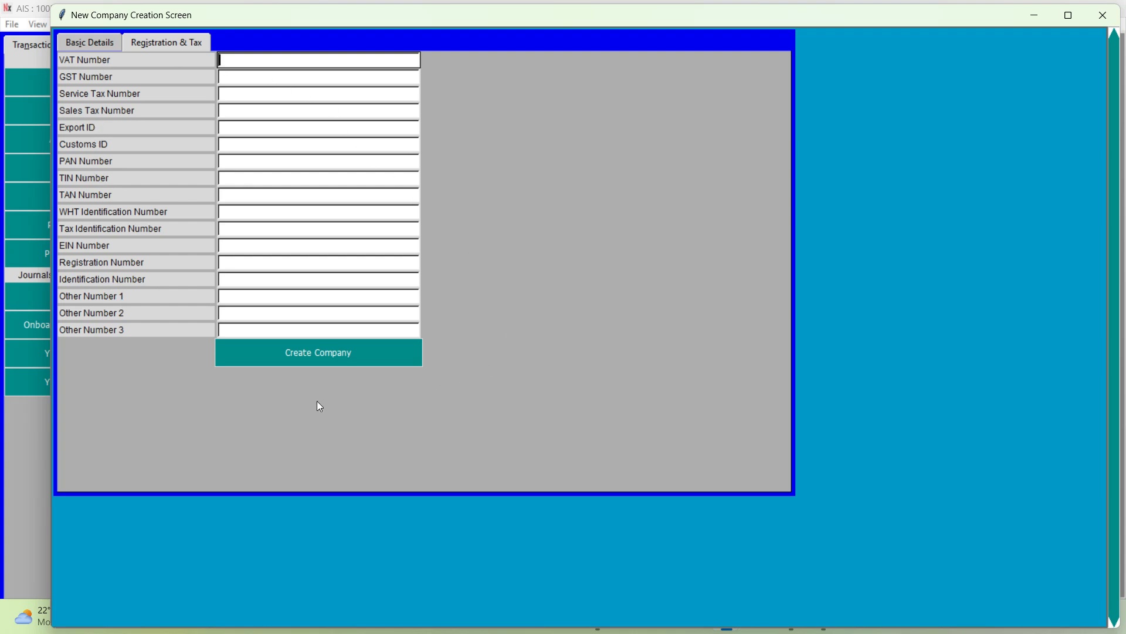
click(72, 41)
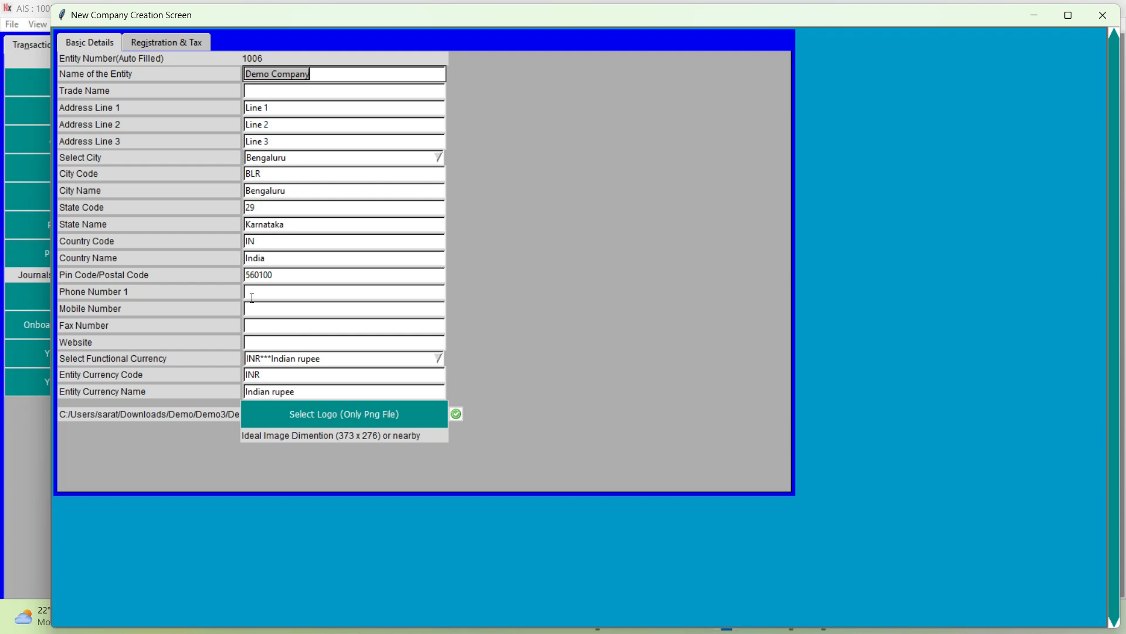
click(144, 39)
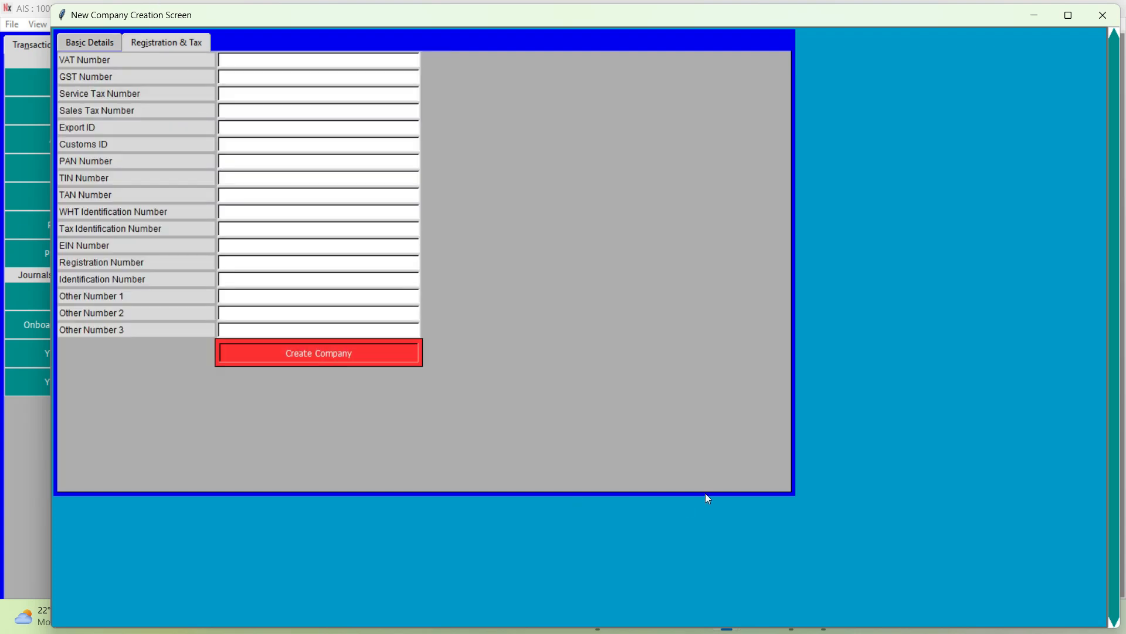